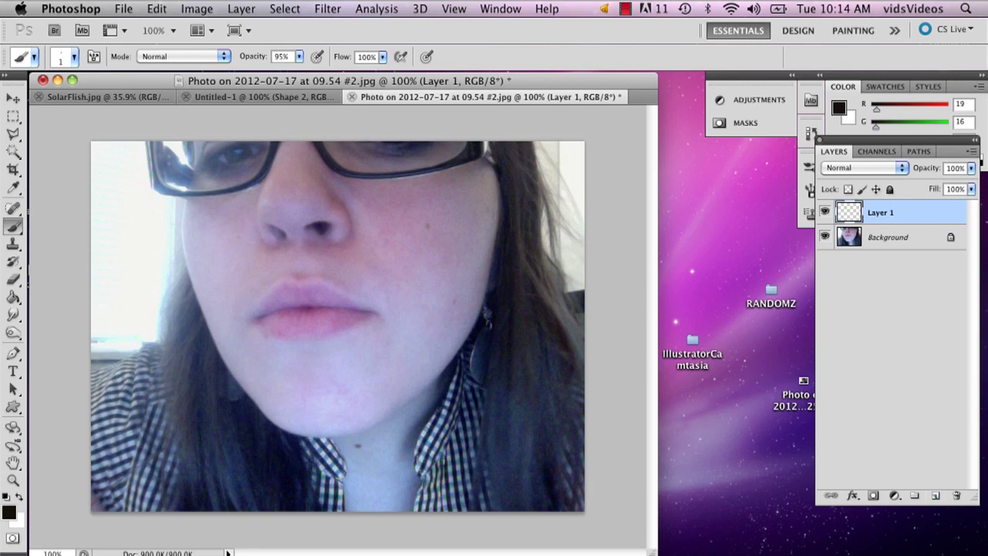
Step: Paint a curled handlebar moustache between the nose and the upper lip on Layer 1 with the 1 px black brush
{"action": "left_click_drag", "start_coordinate": [255, 273], "coordinate": [273, 261]}
{"action": "key", "text": "super+z"}
{"action": "key", "text": "super+z"}
{"action": "left_click_drag", "start_coordinate": [264, 264], "coordinate": [247, 291]}
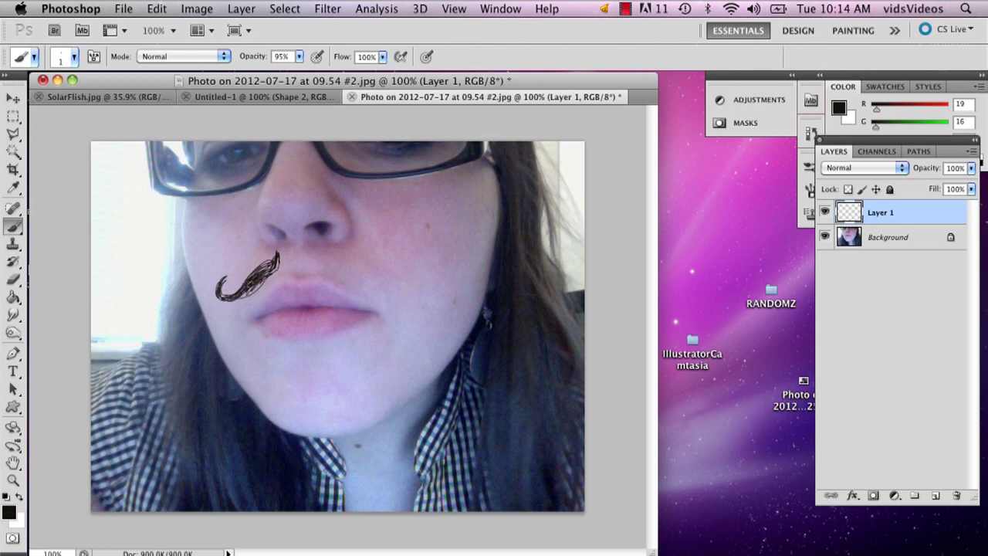
{"action": "mouse_move", "coordinate": [248, 292]}
{"action": "left_mouse_down"}
{"action": "mouse_move", "coordinate": [309, 266]}
{"action": "mouse_move", "coordinate": [366, 274]}
{"action": "mouse_move", "coordinate": [396, 264]}
{"action": "left_mouse_up"}
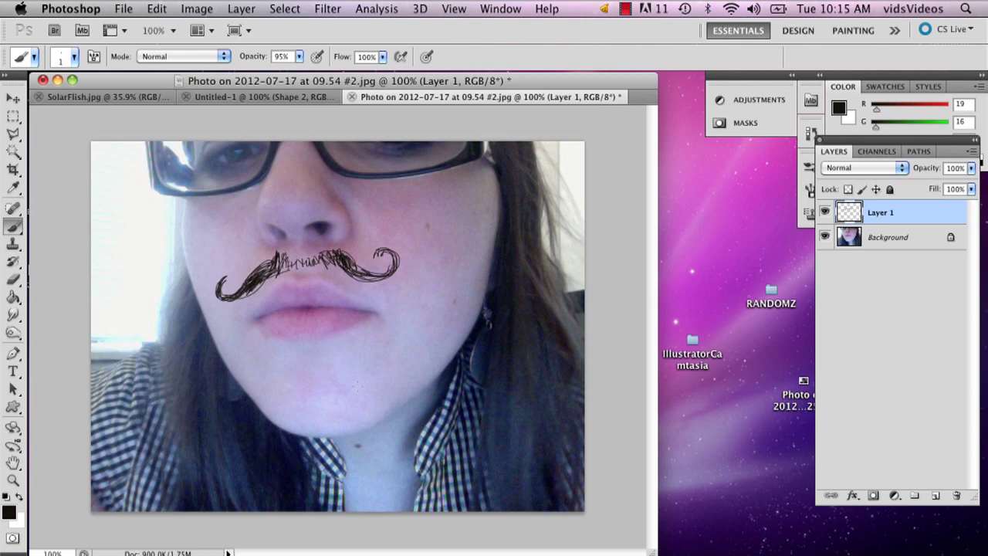
Step: Sketch scribbled beard hairs along the chin and lower jawline with the 1 px black brush
{"action": "mouse_move", "coordinate": [270, 399]}
{"action": "left_mouse_down"}
{"action": "mouse_move", "coordinate": [284, 428]}
{"action": "mouse_move", "coordinate": [341, 425]}
{"action": "mouse_move", "coordinate": [402, 386]}
{"action": "left_mouse_up"}
{"action": "left_click_drag", "start_coordinate": [321, 409], "coordinate": [282, 429]}
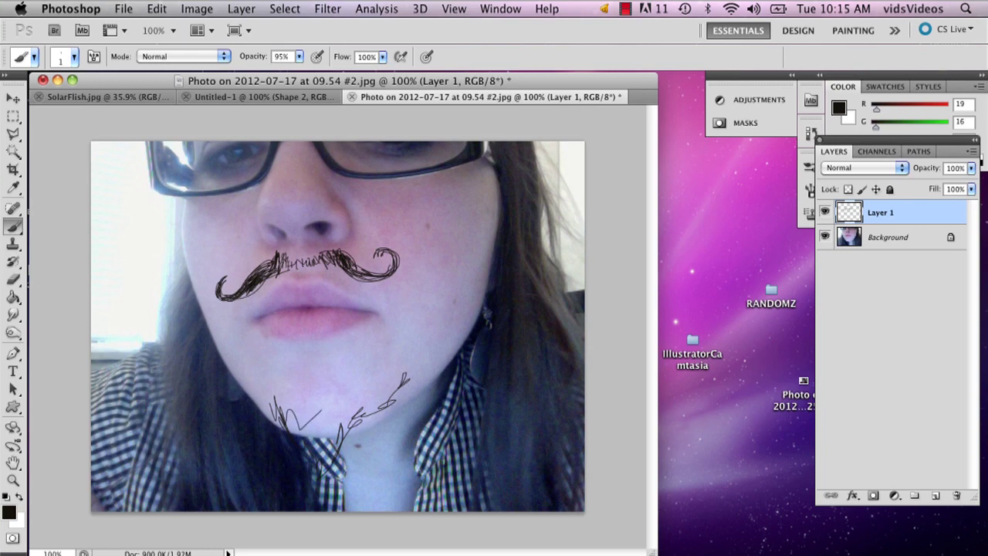
{"action": "mouse_move", "coordinate": [249, 382]}
{"action": "left_mouse_down"}
{"action": "mouse_move", "coordinate": [301, 434]}
{"action": "mouse_move", "coordinate": [320, 474]}
{"action": "mouse_move", "coordinate": [346, 428]}
{"action": "mouse_move", "coordinate": [307, 413]}
{"action": "mouse_move", "coordinate": [355, 408]}
{"action": "left_mouse_up"}
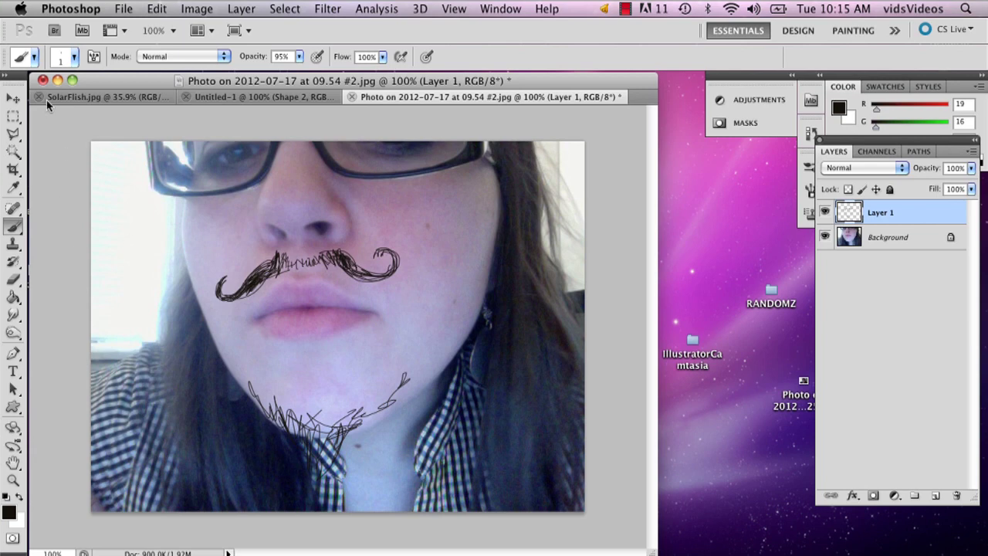
Step: Replace the current brush presets with the Dry Media Brushes set
{"action": "left_click", "coordinate": [75, 57]}
{"action": "scroll", "coordinate": [177, 190], "scroll_direction": "down", "scroll_amount": 3}
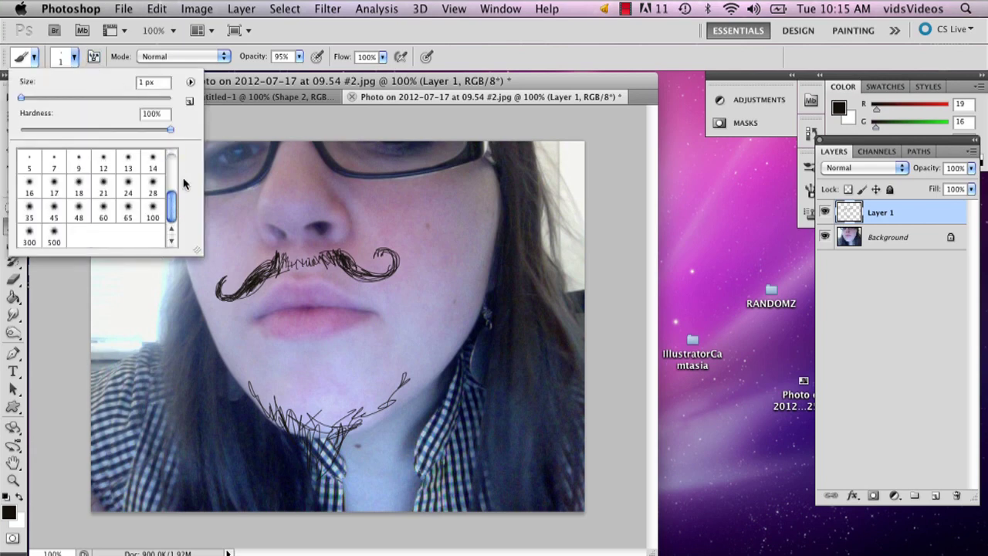
{"action": "left_click", "coordinate": [189, 85]}
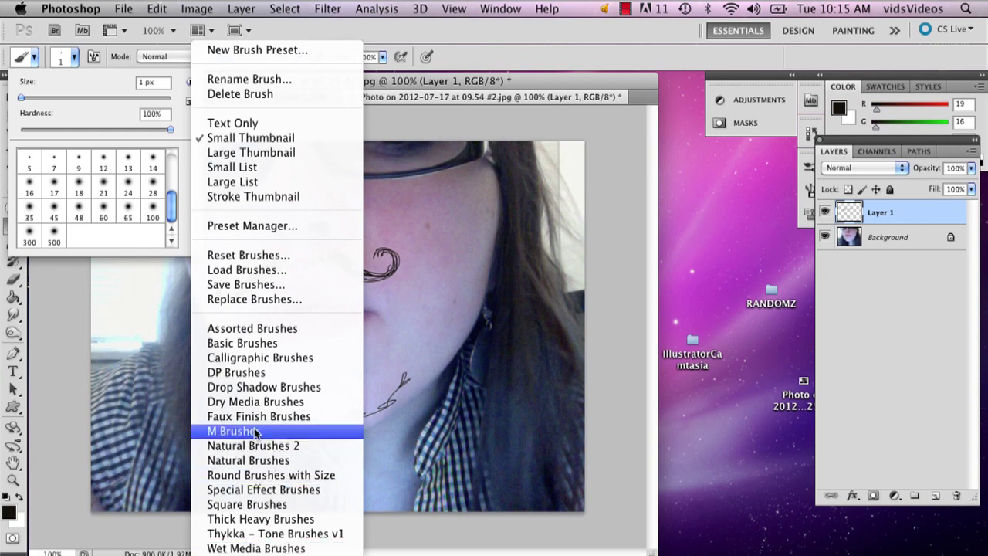
{"action": "left_click", "coordinate": [263, 403]}
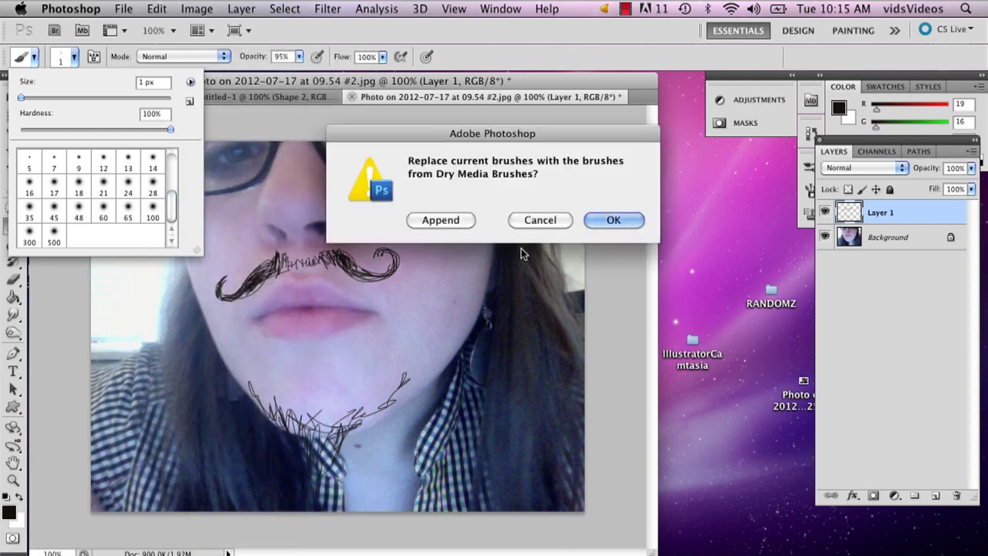
{"action": "left_click", "coordinate": [617, 219]}
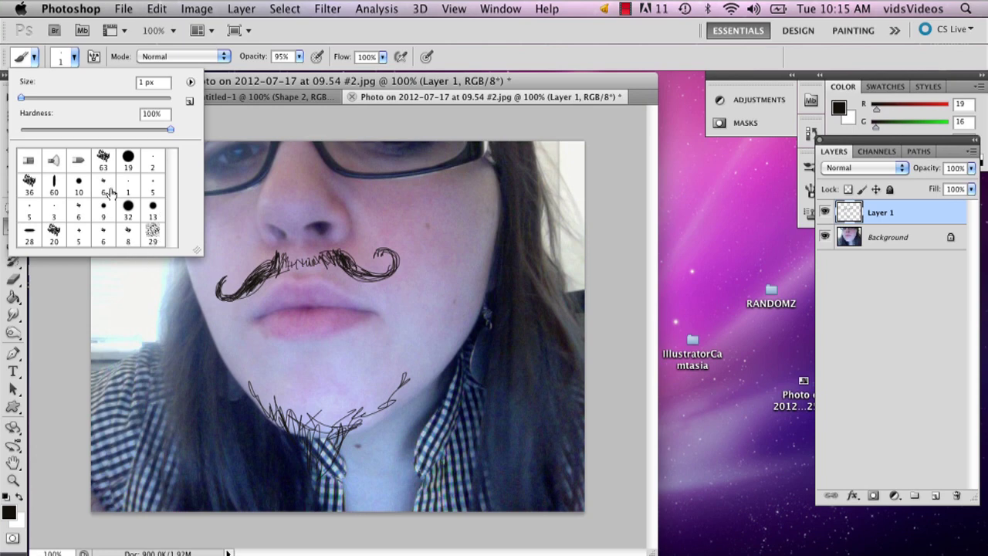
Step: Replace the presets with the Drop Shadow Brushes set, pick the 24 px brush and enlarge it to 45 px
{"action": "left_click", "coordinate": [190, 82]}
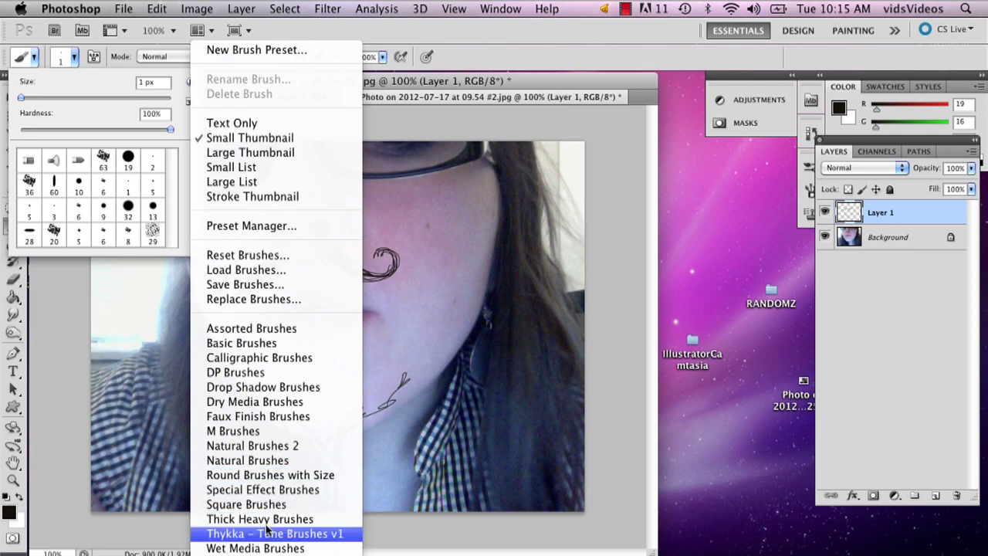
{"action": "left_click", "coordinate": [248, 392]}
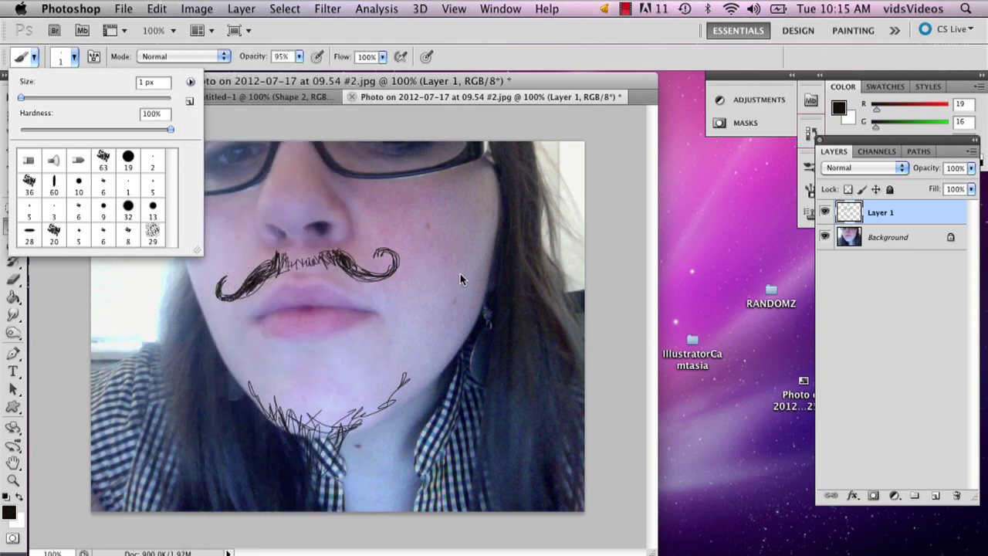
{"action": "left_click", "coordinate": [618, 223]}
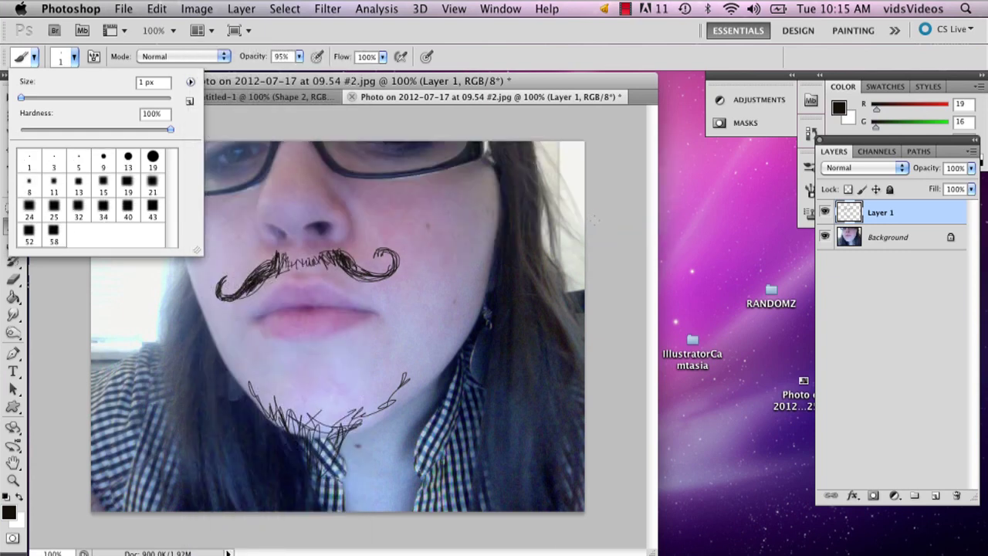
{"action": "left_click", "coordinate": [28, 205]}
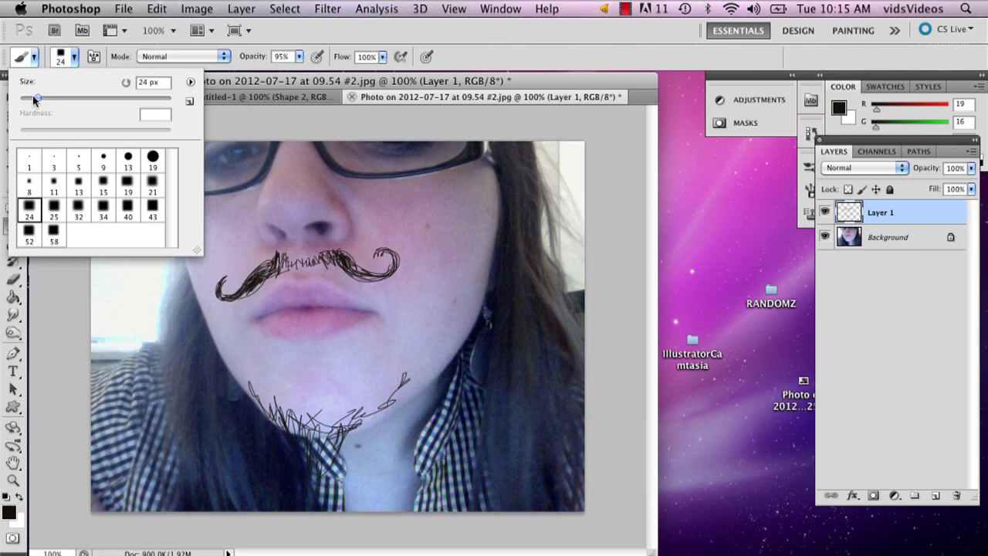
{"action": "mouse_move", "coordinate": [37, 97]}
{"action": "left_mouse_down"}
{"action": "mouse_move", "coordinate": [23, 97]}
{"action": "mouse_move", "coordinate": [54, 97]}
{"action": "left_mouse_up"}
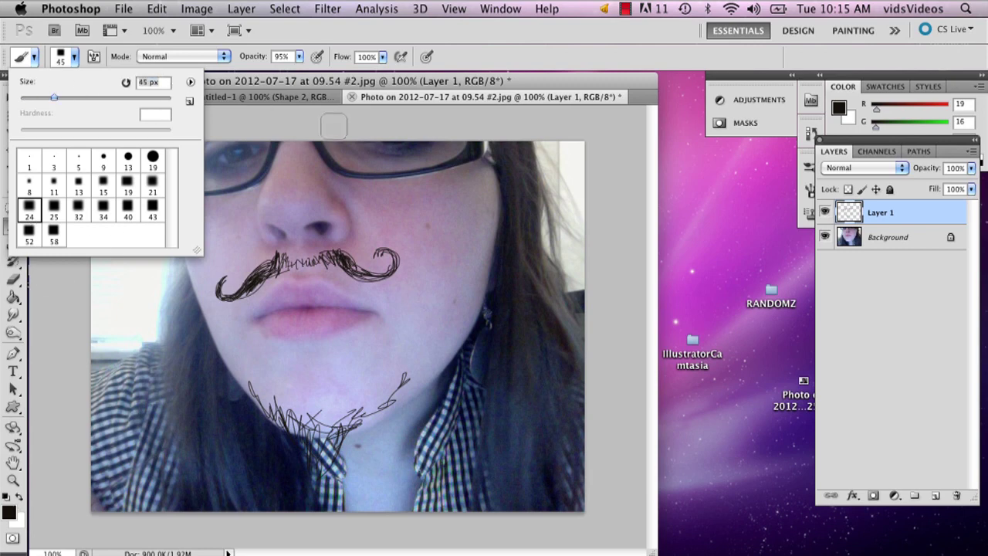
Step: Lower the brush opacity to 6% and shade faint stubble over the chin, jaw and cheeks
{"action": "left_click", "coordinate": [299, 57]}
{"action": "left_click", "coordinate": [298, 56]}
{"action": "left_click_drag", "start_coordinate": [259, 73], "coordinate": [235, 72]}
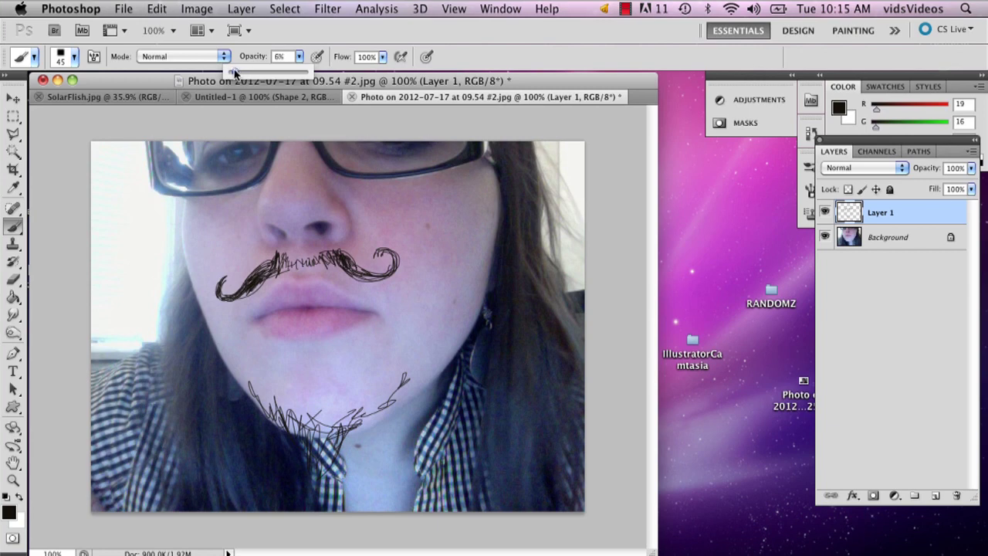
{"action": "left_click", "coordinate": [421, 371]}
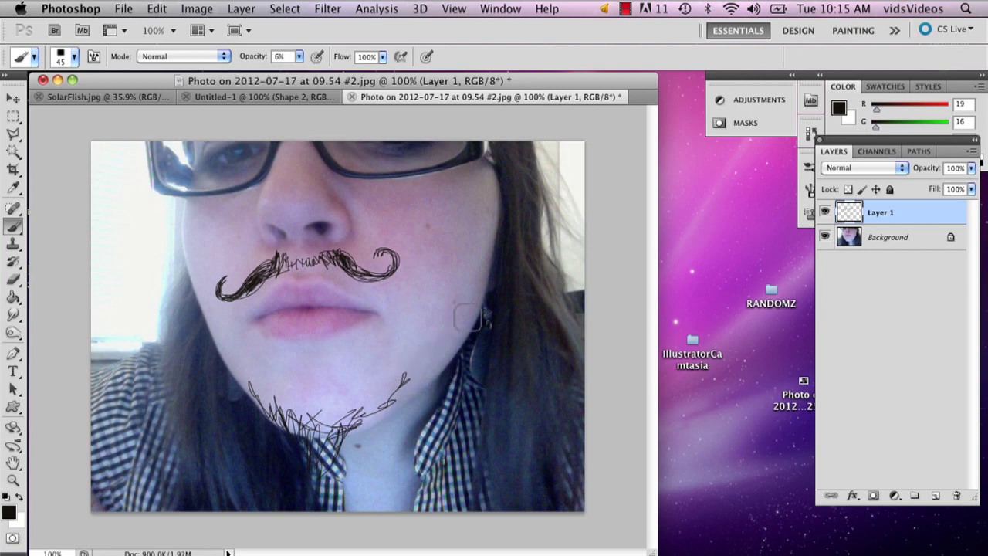
{"action": "mouse_move", "coordinate": [381, 399]}
{"action": "left_mouse_down"}
{"action": "mouse_move", "coordinate": [253, 394]}
{"action": "mouse_move", "coordinate": [331, 412]}
{"action": "mouse_move", "coordinate": [251, 397]}
{"action": "mouse_move", "coordinate": [218, 319]}
{"action": "left_mouse_up"}
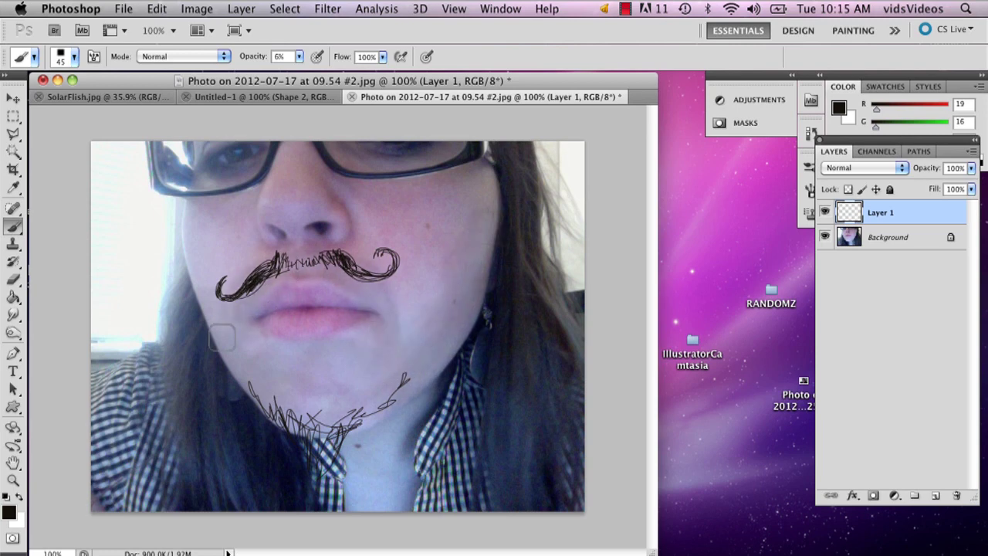
{"action": "left_click_drag", "start_coordinate": [275, 405], "coordinate": [340, 410]}
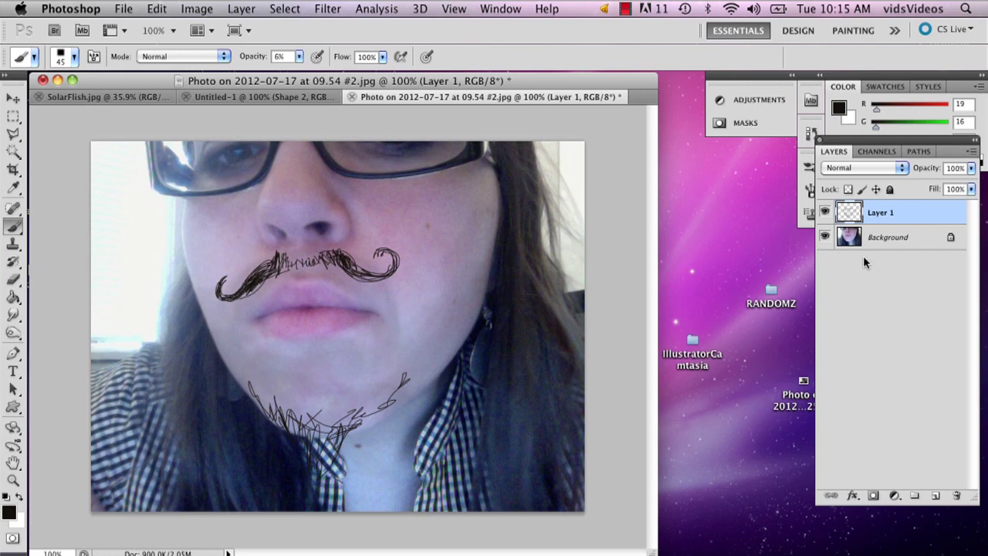
Step: Delete the painted Layer 1 and create a new empty layer above the Background
{"action": "mouse_move", "coordinate": [880, 219]}
{"action": "left_mouse_down"}
{"action": "mouse_move", "coordinate": [949, 494]}
{"action": "mouse_move", "coordinate": [969, 498]}
{"action": "mouse_move", "coordinate": [957, 495]}
{"action": "left_mouse_up"}
{"action": "left_click", "coordinate": [935, 494]}
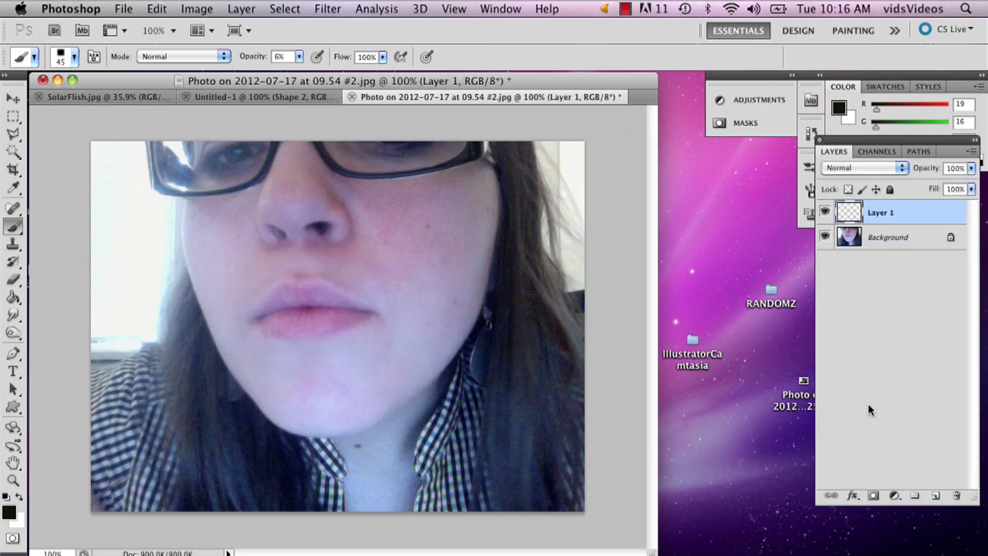
Step: Replace the brush presets with the Basic Brushes set and choose the hard round 2 px brush
{"action": "left_click", "coordinate": [74, 56]}
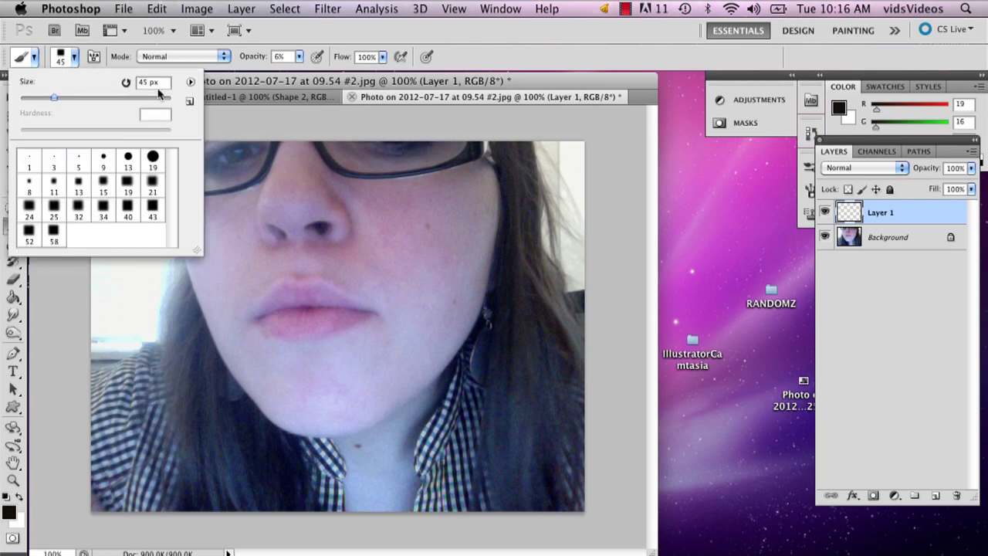
{"action": "left_click", "coordinate": [190, 83]}
{"action": "left_click", "coordinate": [270, 344]}
{"action": "left_click", "coordinate": [613, 221]}
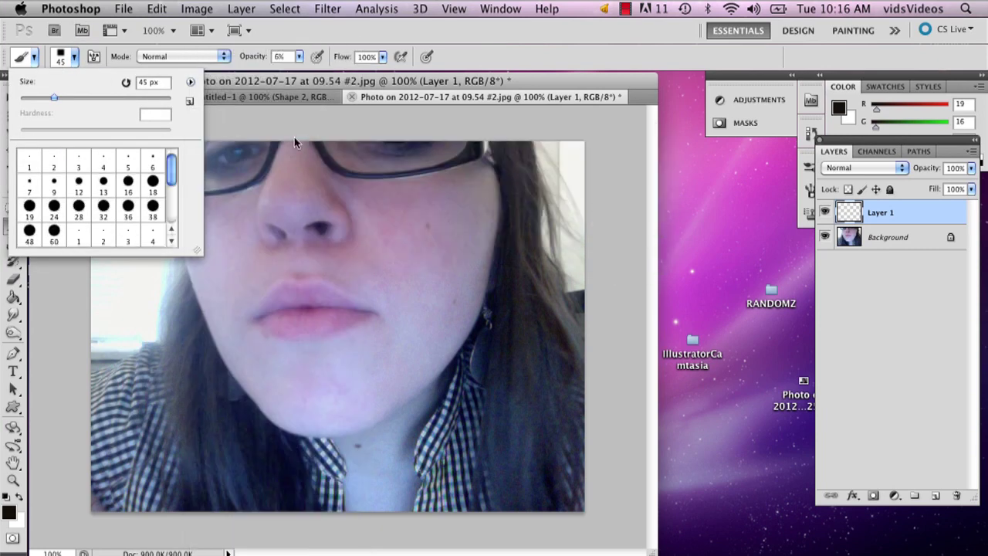
{"action": "left_click", "coordinate": [48, 162]}
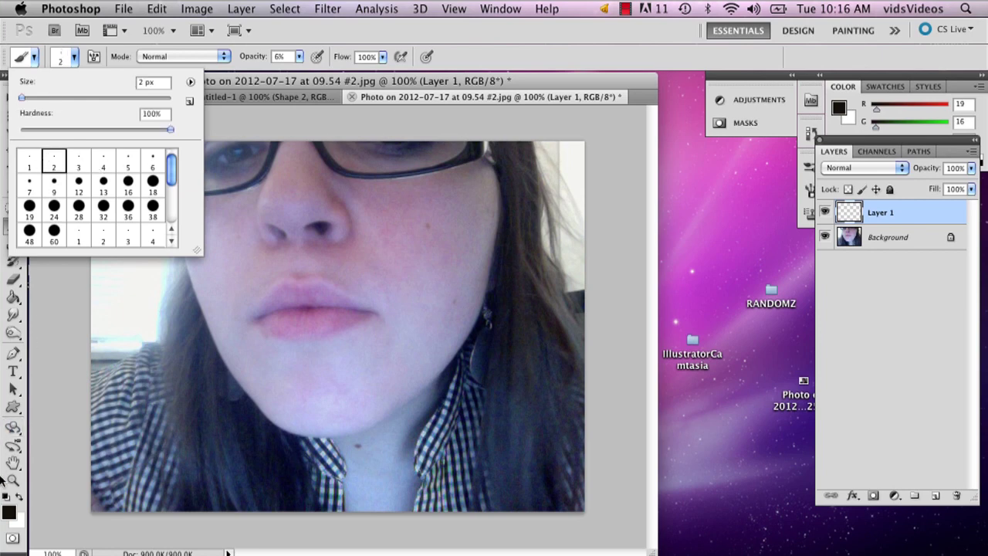
Step: Set the brush opacity to 100% and try a short stroke on the chin at 300% zoom, undoing the test stroke
{"action": "left_click", "coordinate": [14, 480]}
{"action": "left_click", "coordinate": [362, 386]}
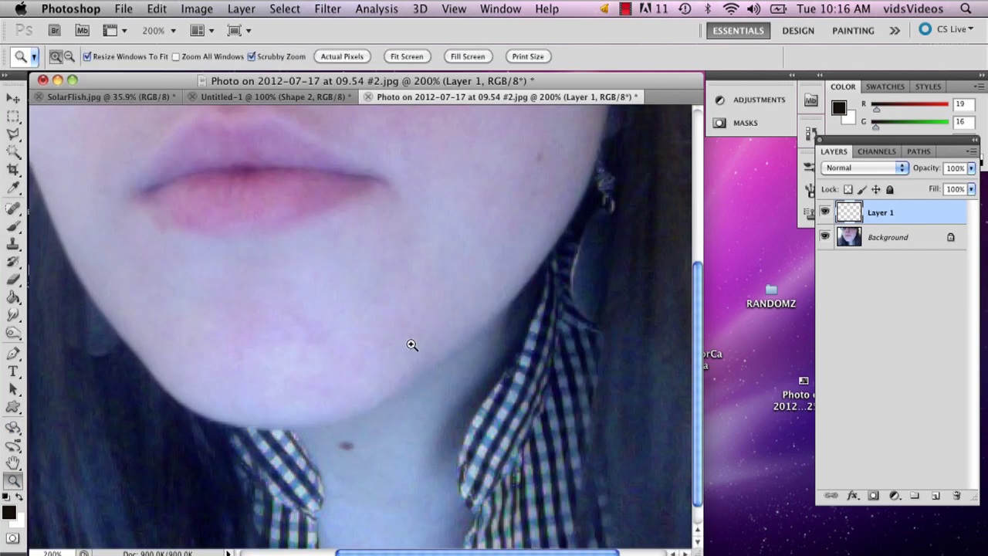
{"action": "left_click", "coordinate": [412, 345]}
{"action": "left_click", "coordinate": [13, 225]}
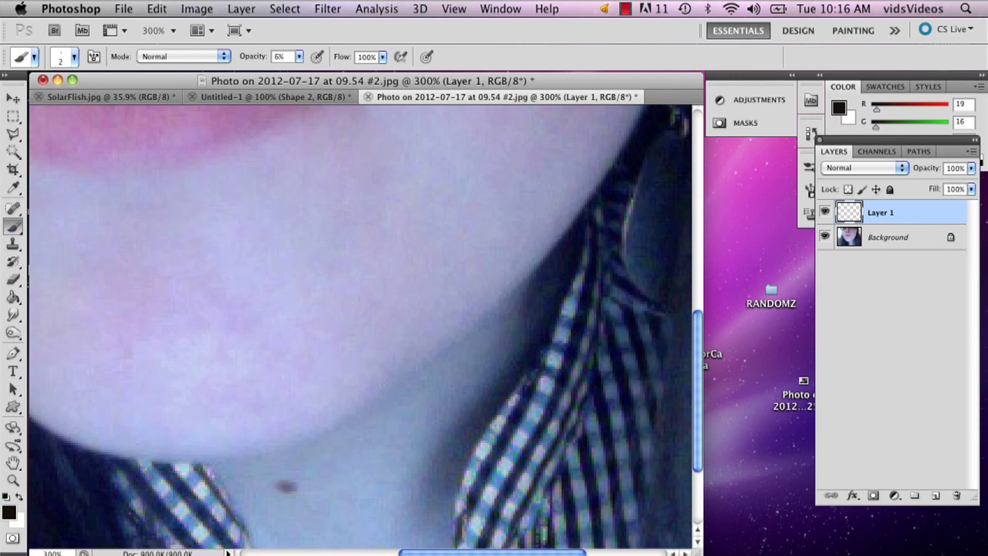
{"action": "mouse_move", "coordinate": [383, 383]}
{"action": "left_mouse_down"}
{"action": "mouse_move", "coordinate": [370, 355]}
{"action": "mouse_move", "coordinate": [409, 280]}
{"action": "left_mouse_up"}
{"action": "left_click", "coordinate": [299, 57]}
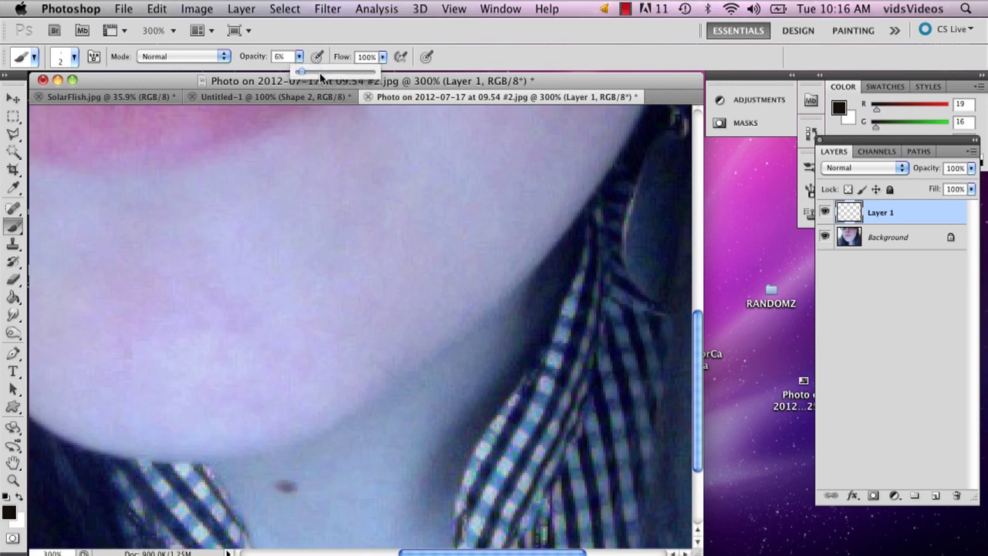
{"action": "left_click_drag", "start_coordinate": [320, 74], "coordinate": [432, 75]}
{"action": "left_click_drag", "start_coordinate": [391, 324], "coordinate": [416, 330]}
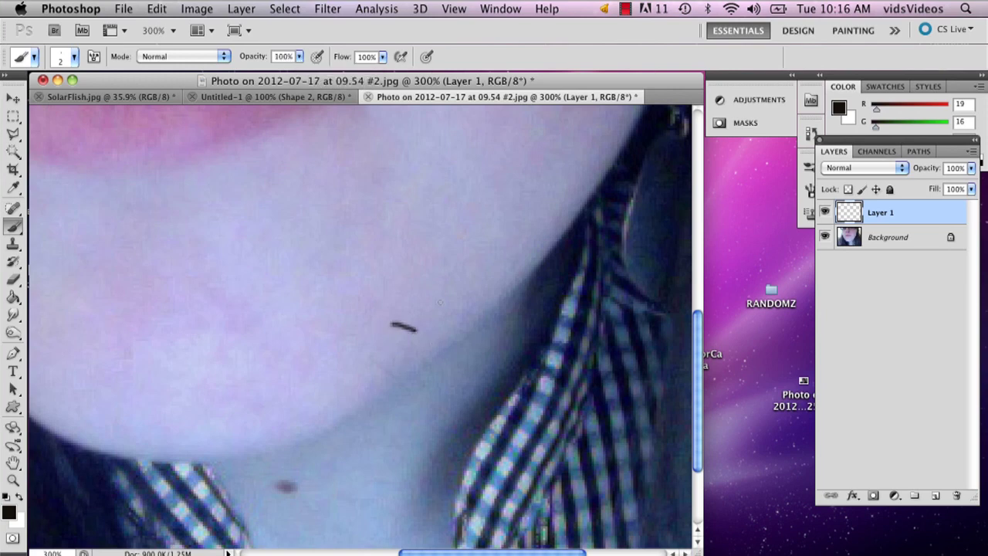
{"action": "key", "text": "super+z"}
Step: Open the Brush settings to examine the 2 px brush's tip shape and dynamics options, and collapse them again
{"action": "left_click", "coordinate": [498, 10]}
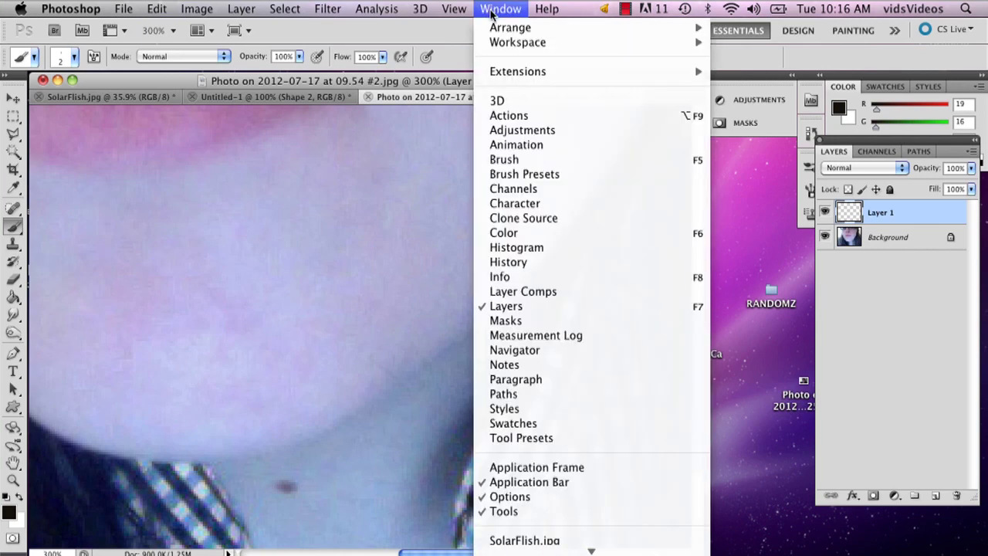
{"action": "left_click", "coordinate": [541, 163]}
{"action": "left_click", "coordinate": [501, 8]}
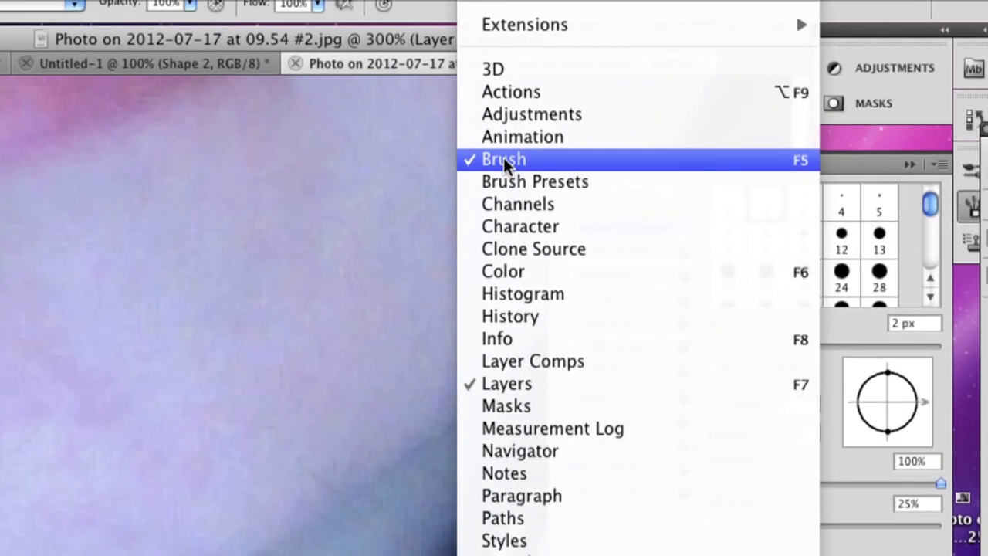
{"action": "left_click", "coordinate": [854, 164]}
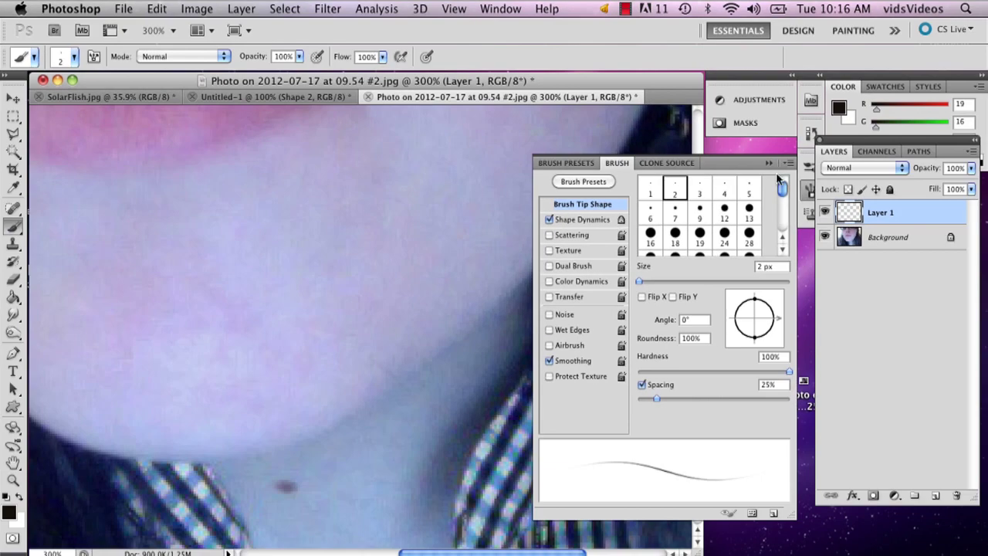
{"action": "left_click", "coordinate": [766, 162]}
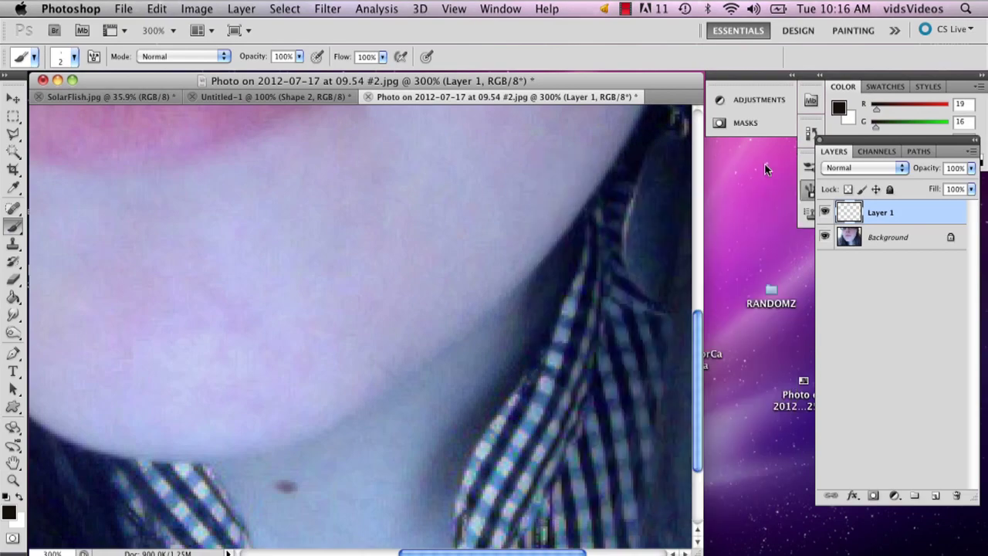
{"action": "left_click_drag", "start_coordinate": [337, 336], "coordinate": [388, 367]}
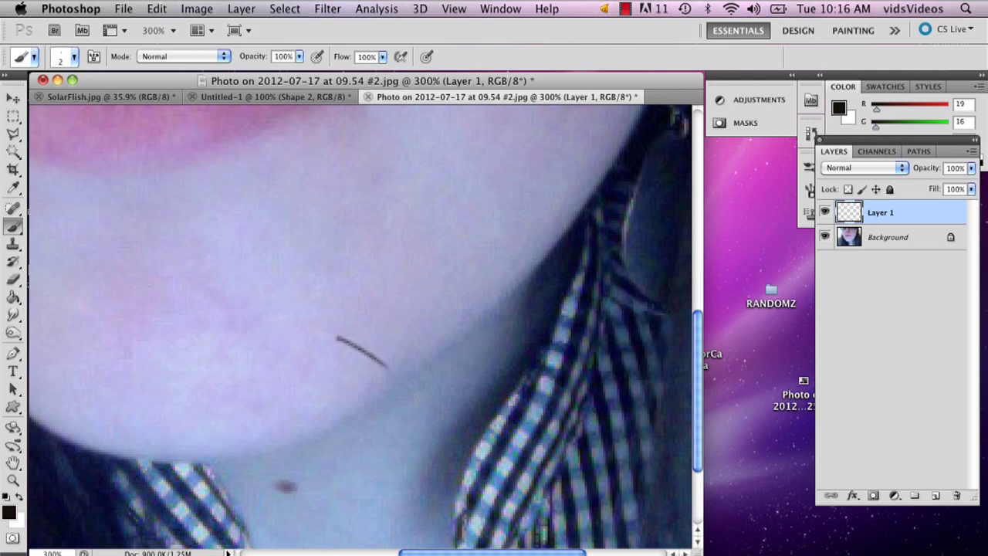
{"action": "key", "text": "ctrl+z"}
{"action": "left_click_drag", "start_coordinate": [378, 276], "coordinate": [415, 289]}
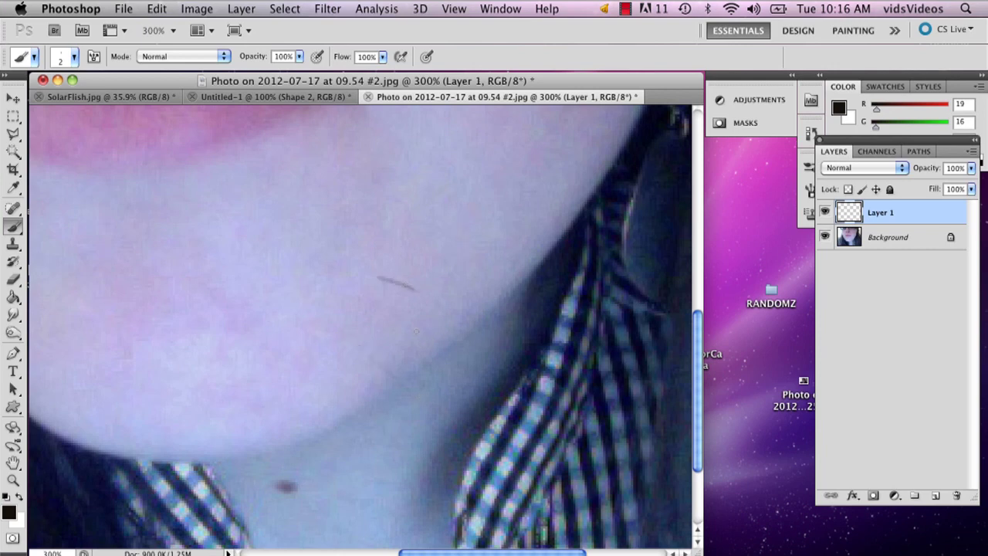
{"action": "key", "text": "ctrl+z"}
Step: Paint five short, differently angled hair strokes along the jawline beside the collar with the 2 px brush and thin their tips with the Eraser
{"action": "left_click_drag", "start_coordinate": [350, 335], "coordinate": [412, 319]}
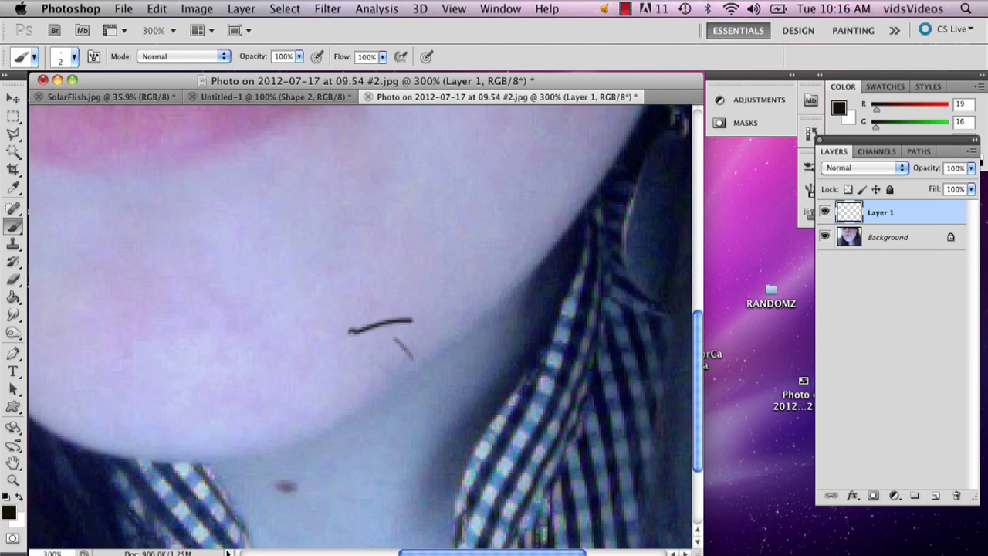
{"action": "key", "text": "ctrl+z"}
{"action": "left_click_drag", "start_coordinate": [337, 377], "coordinate": [354, 403]}
{"action": "key", "text": "ctrl+z"}
{"action": "left_click", "coordinate": [13, 279]}
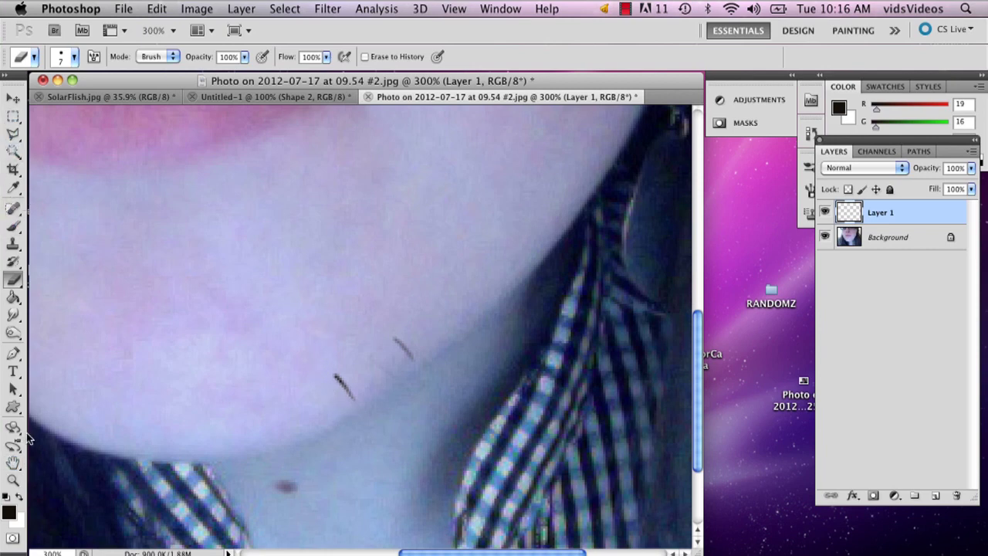
{"action": "left_click", "coordinate": [13, 227]}
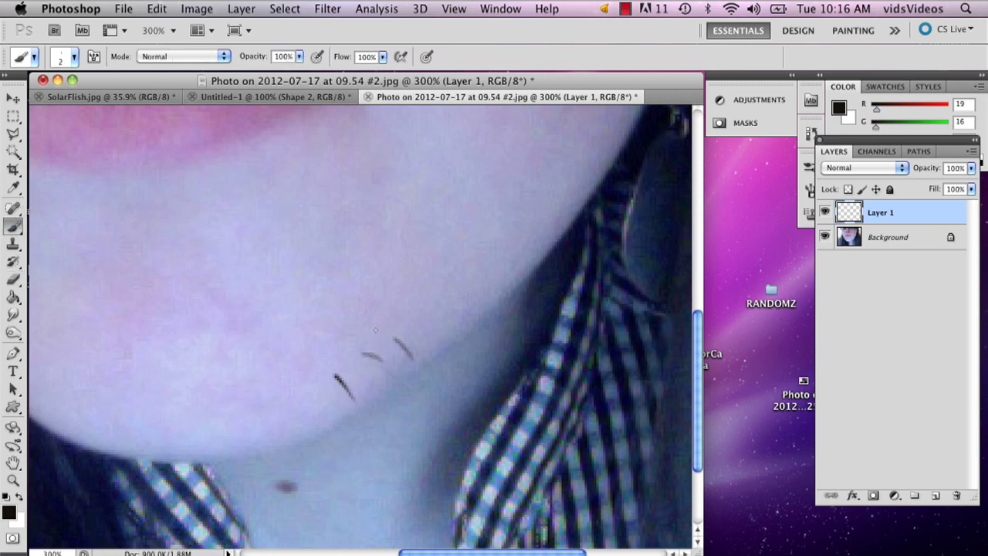
{"action": "left_click_drag", "start_coordinate": [373, 331], "coordinate": [398, 331]}
{"action": "left_click_drag", "start_coordinate": [310, 400], "coordinate": [327, 428]}
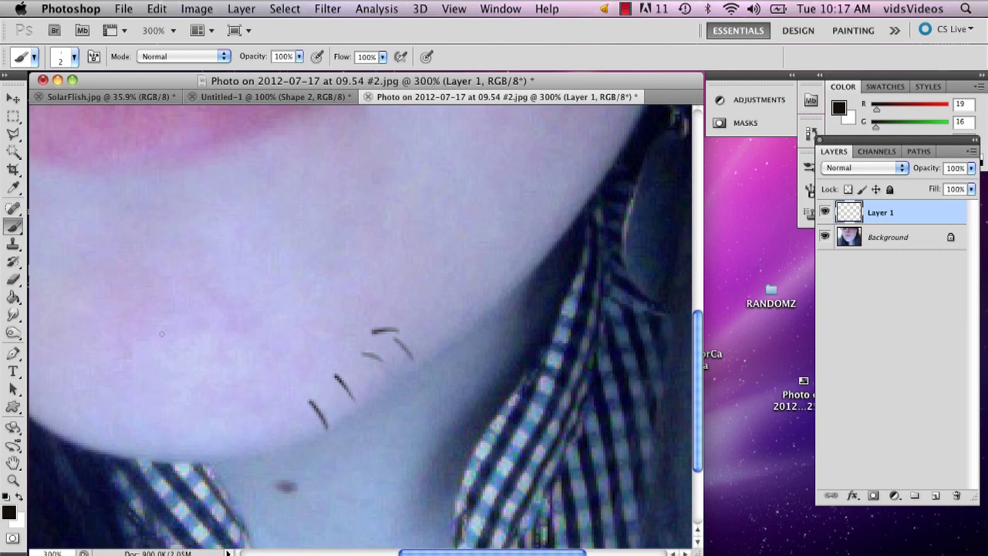
{"action": "left_click", "coordinate": [13, 277]}
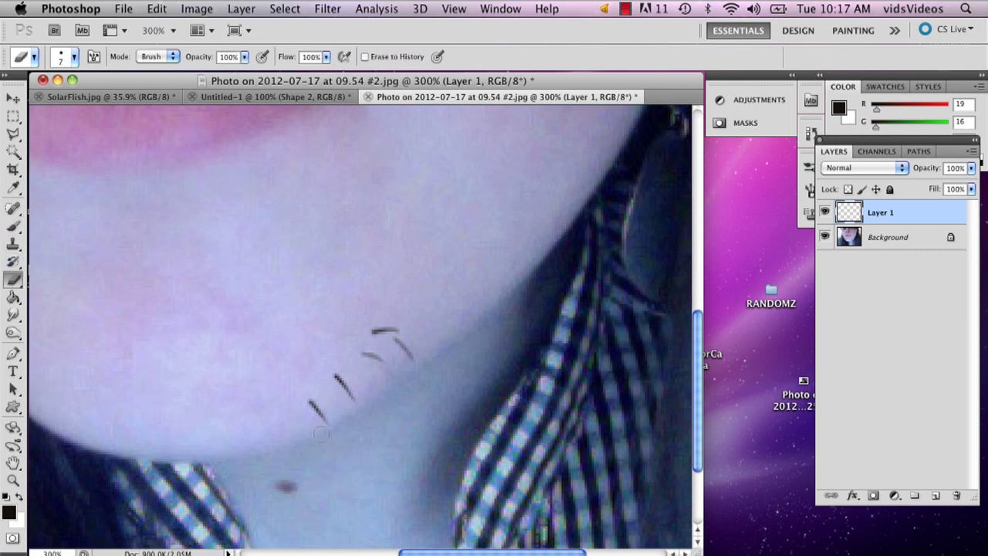
Step: Fit the image to the screen and duplicate the layer of hair strokes, placing the copy slightly beside the original along the jaw
{"action": "left_click", "coordinate": [13, 478]}
{"action": "left_click", "coordinate": [406, 56]}
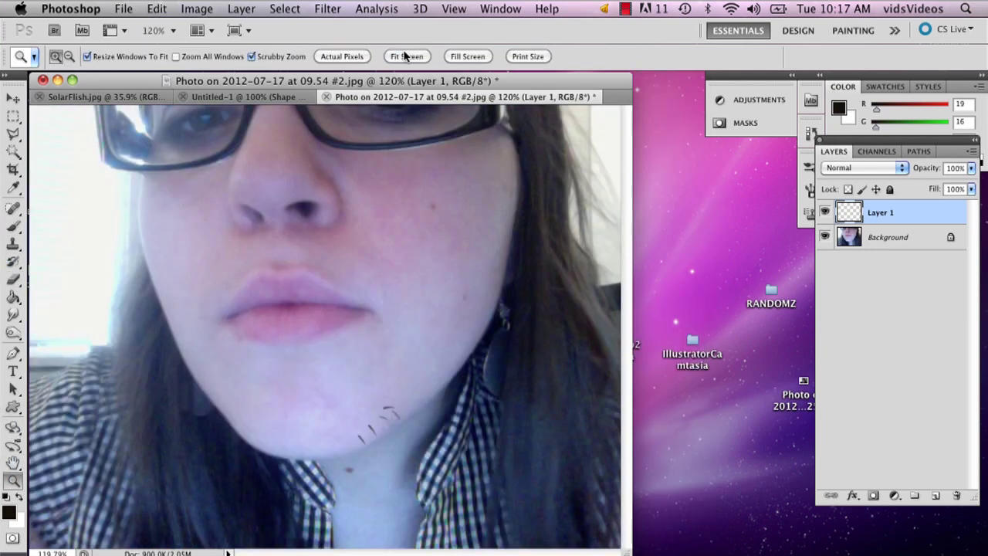
{"action": "left_click", "coordinate": [13, 116]}
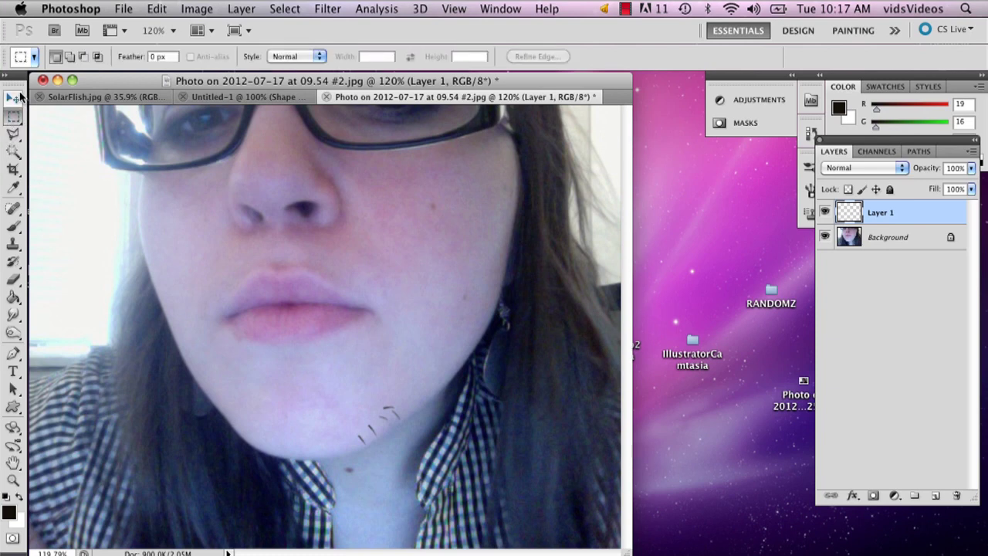
{"action": "left_click", "coordinate": [19, 95]}
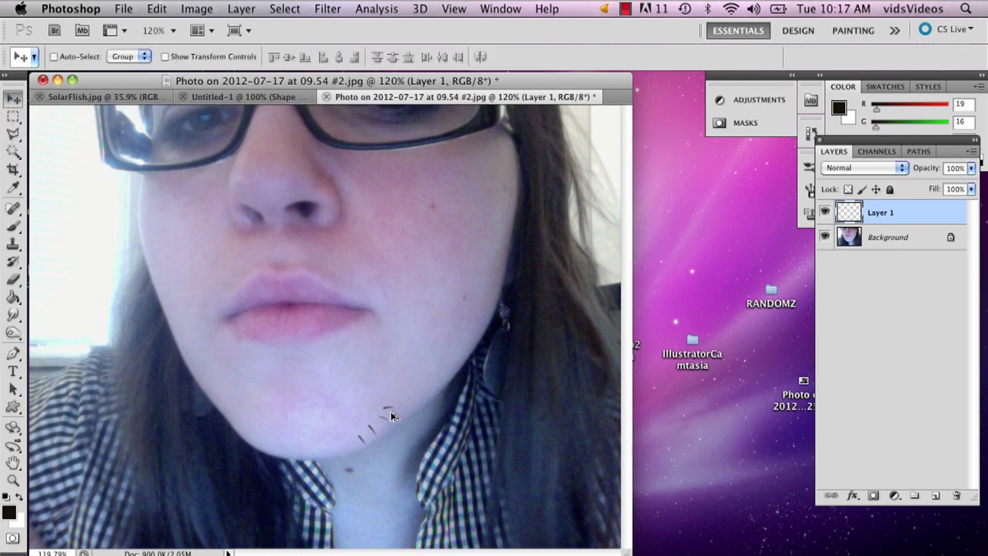
{"action": "mouse_move", "coordinate": [392, 412]}
{"action": "left_mouse_down"}
{"action": "mouse_move", "coordinate": [423, 410]}
{"action": "mouse_move", "coordinate": [408, 402]}
{"action": "mouse_move", "coordinate": [400, 418]}
{"action": "mouse_move", "coordinate": [404, 410]}
{"action": "left_mouse_up"}
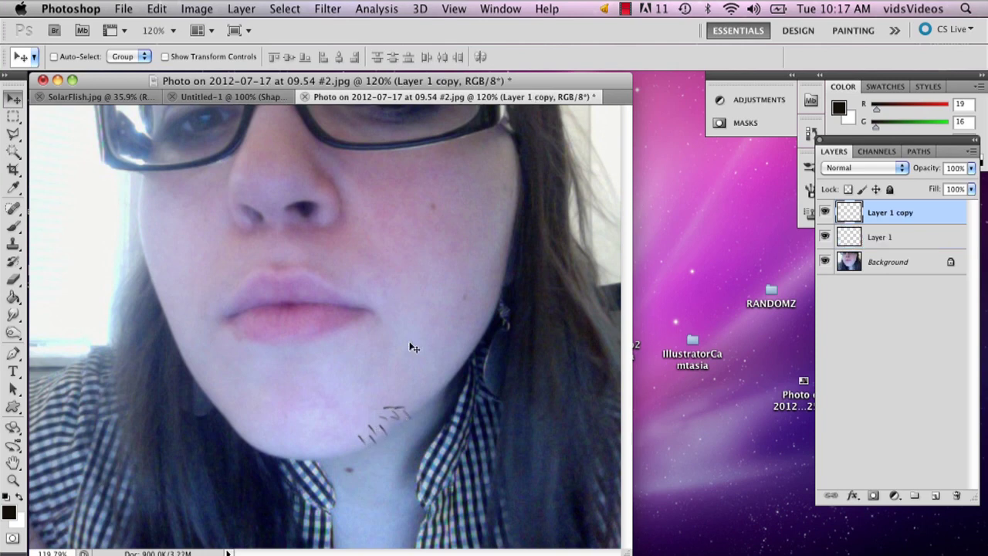
Step: Scale the copied hair strokes to about 75% with Free Transform and place them among the original strokes on the jaw edge
{"action": "left_click", "coordinate": [14, 119]}
{"action": "right_click", "coordinate": [380, 426]}
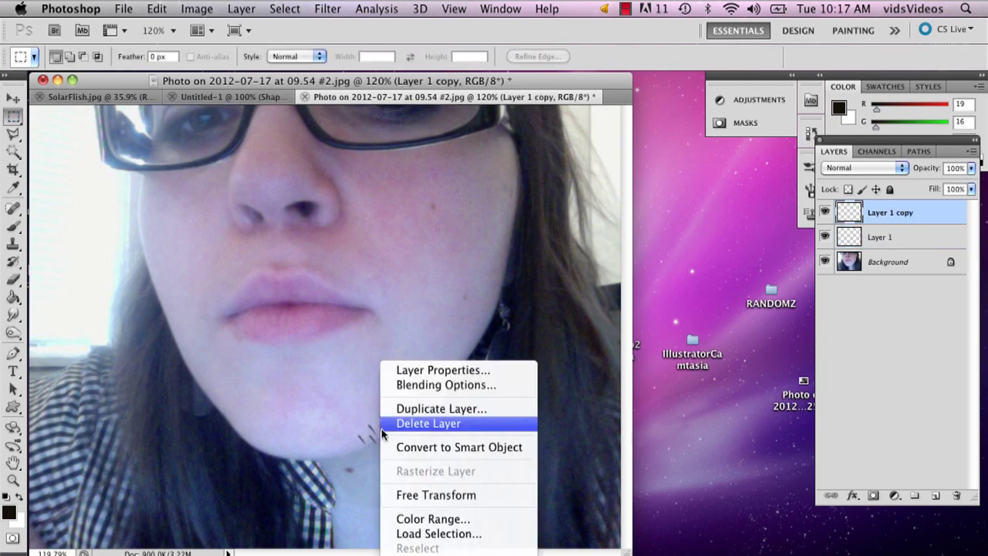
{"action": "left_click", "coordinate": [415, 495]}
{"action": "left_click_drag", "start_coordinate": [412, 403], "coordinate": [401, 416]}
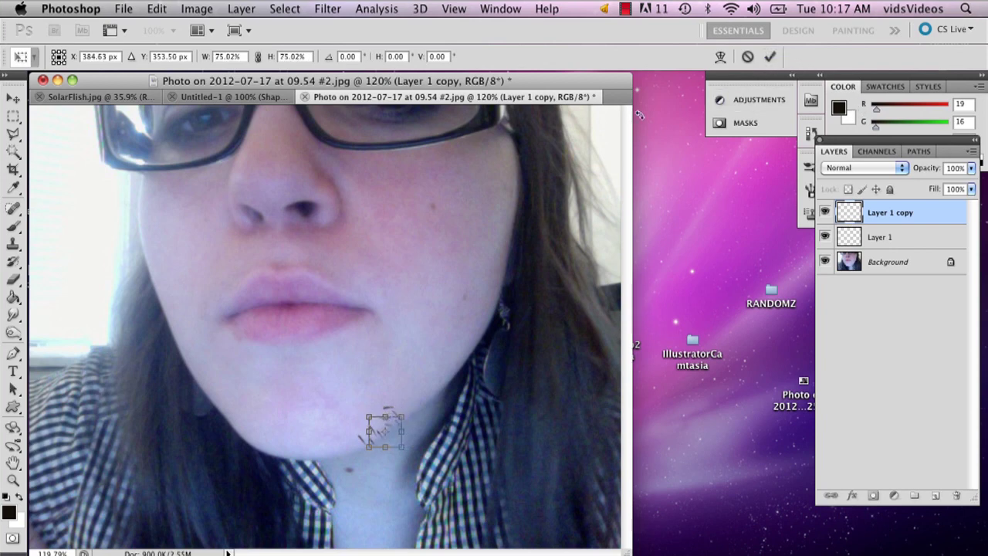
{"action": "left_click", "coordinate": [770, 56]}
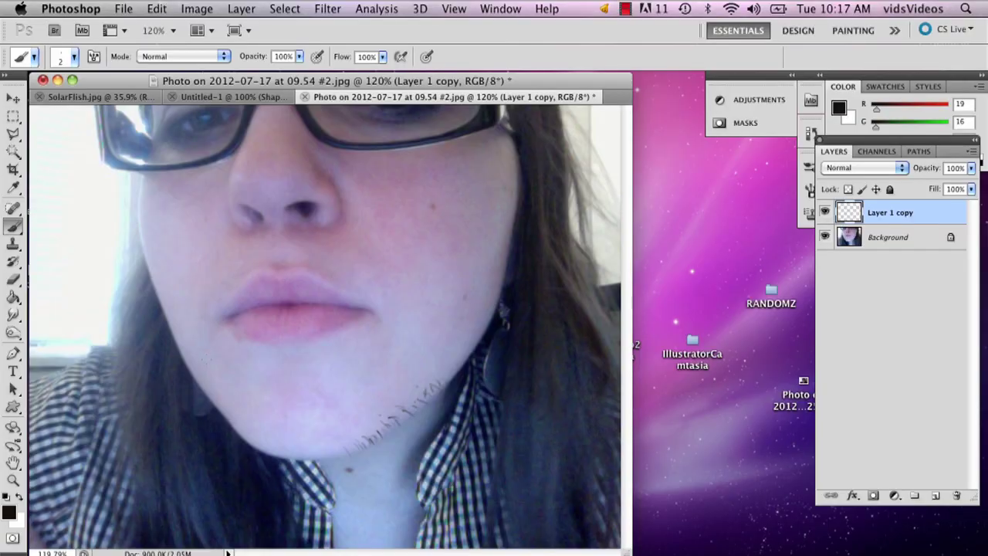
Step: Paint short hair strokes with the 2 px brush along the opposite jawline and the underside of the chin, undoing the misplaced ones
{"action": "mouse_move", "coordinate": [222, 393]}
{"action": "left_mouse_down"}
{"action": "mouse_move", "coordinate": [208, 400]}
{"action": "mouse_move", "coordinate": [204, 385]}
{"action": "left_mouse_up"}
{"action": "key", "text": "super+alt+z"}
{"action": "key", "text": "super+alt+z"}
{"action": "key", "text": "super+alt+z"}
{"action": "left_click_drag", "start_coordinate": [285, 388], "coordinate": [232, 421]}
{"action": "key", "text": "super+alt+z"}
{"action": "mouse_move", "coordinate": [268, 436]}
{"action": "left_mouse_down"}
{"action": "mouse_move", "coordinate": [247, 474]}
{"action": "mouse_move", "coordinate": [257, 428]}
{"action": "mouse_move", "coordinate": [247, 453]}
{"action": "mouse_move", "coordinate": [289, 459]}
{"action": "left_mouse_up"}
{"action": "left_click_drag", "start_coordinate": [270, 462], "coordinate": [278, 454]}
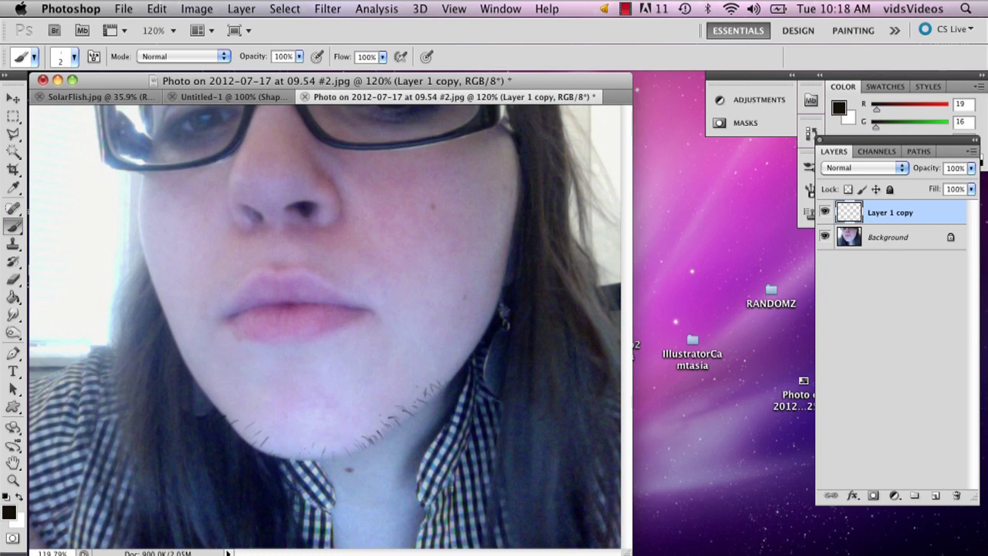